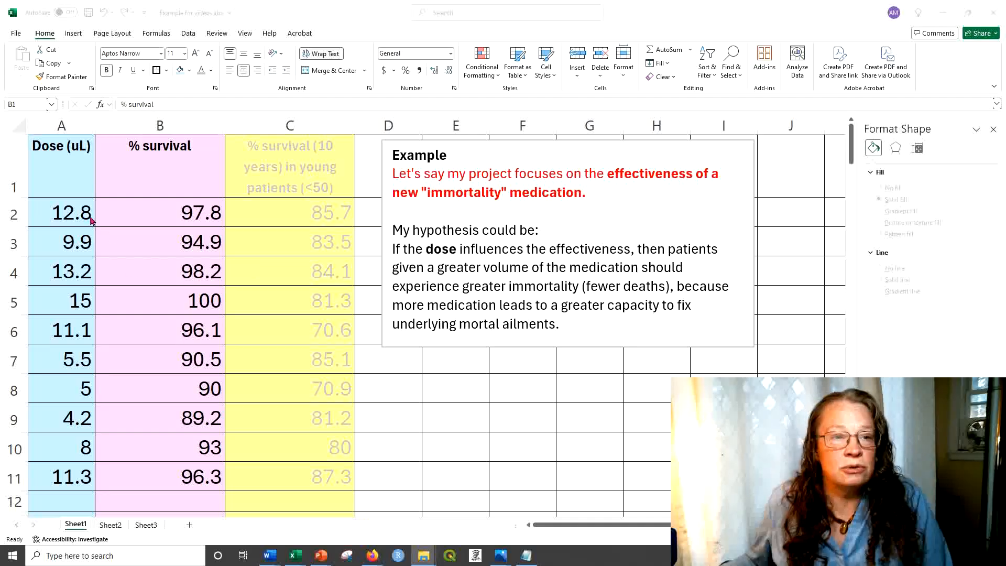
Step: Insert a markers-only scatter chart from the Dose (uL) and % survival data in A1:B11
{"action": "left_click", "coordinate": [59, 156]}
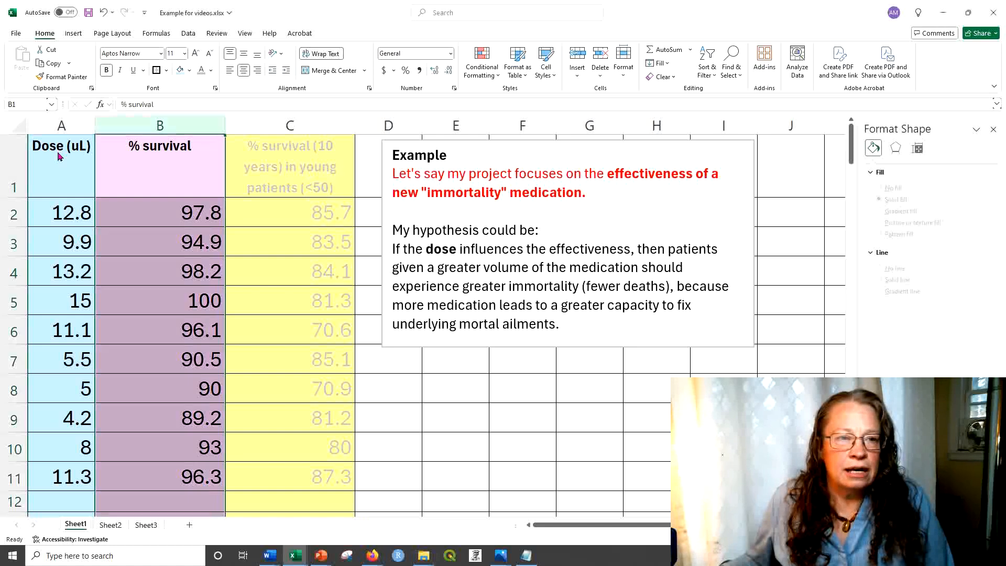
{"action": "left_click_drag", "start_coordinate": [59, 152], "coordinate": [101, 490]}
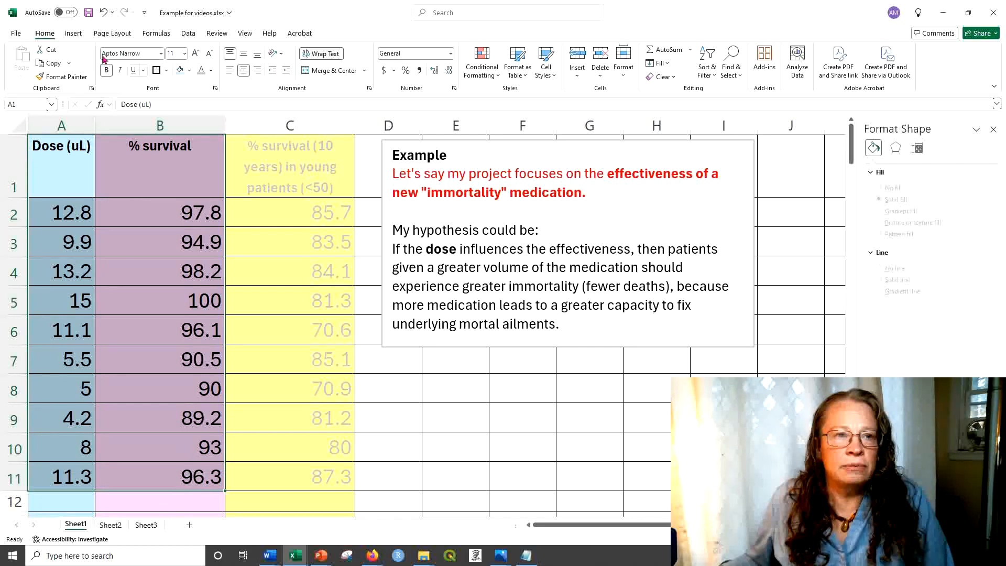
{"action": "left_click", "coordinate": [72, 33]}
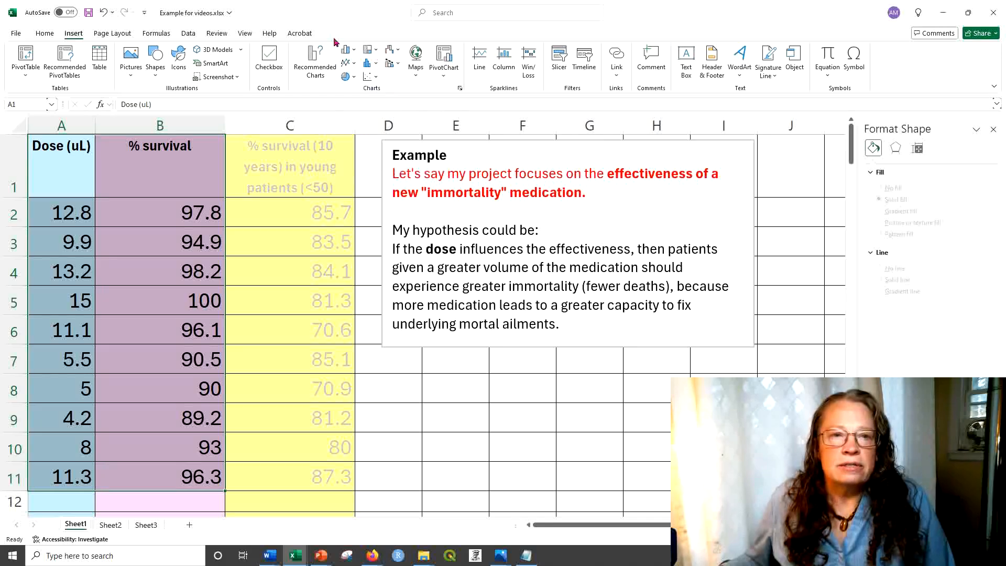
{"action": "left_click", "coordinate": [374, 79]}
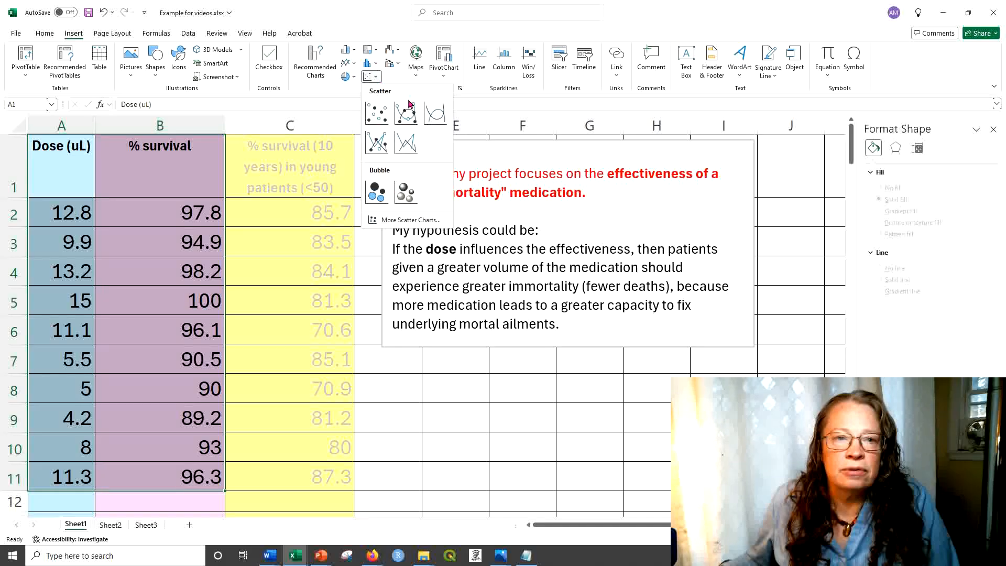
{"action": "left_click", "coordinate": [374, 112]}
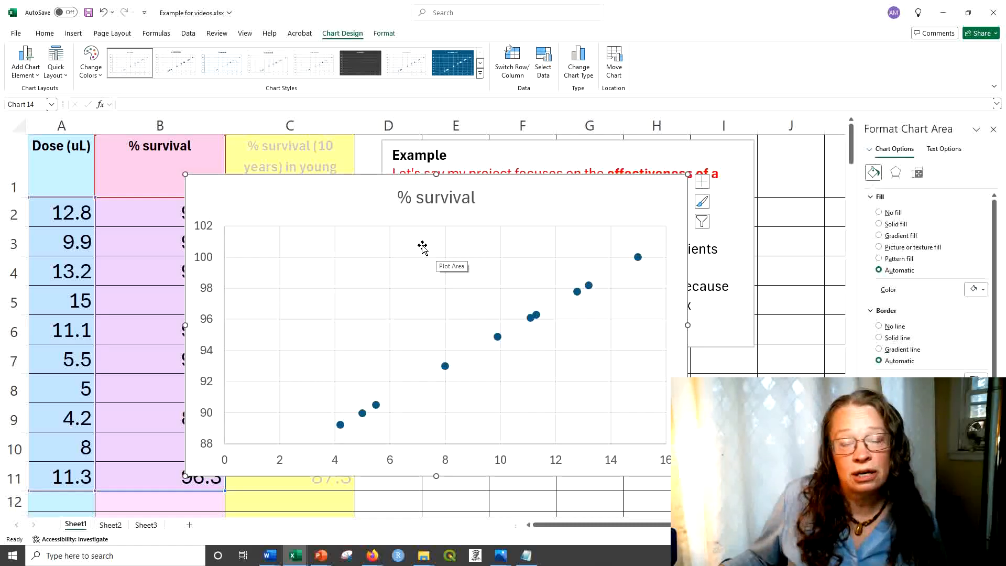
Step: Delete the "% survival" title from the scatter chart
{"action": "left_click", "coordinate": [449, 195]}
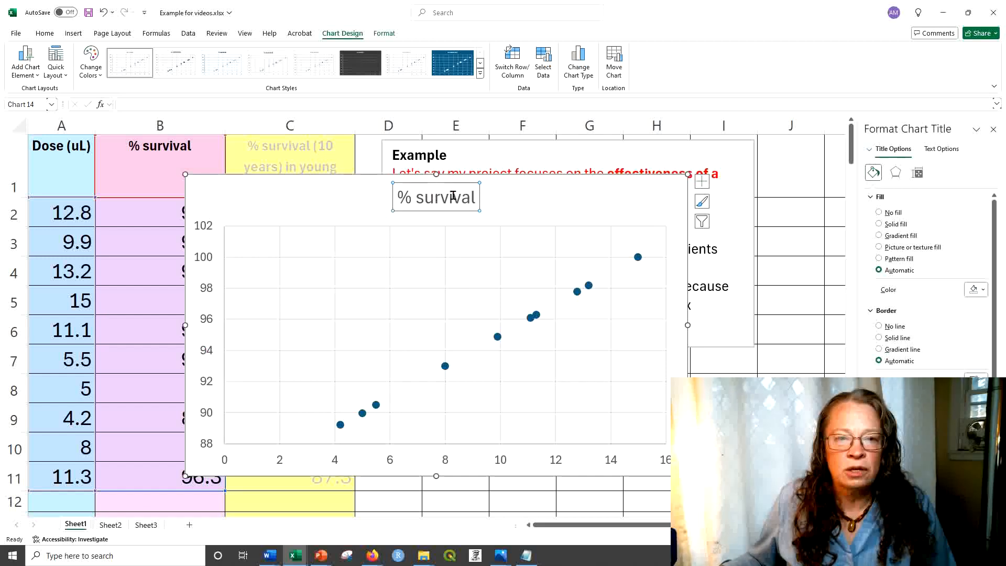
{"action": "left_click", "coordinate": [453, 184]}
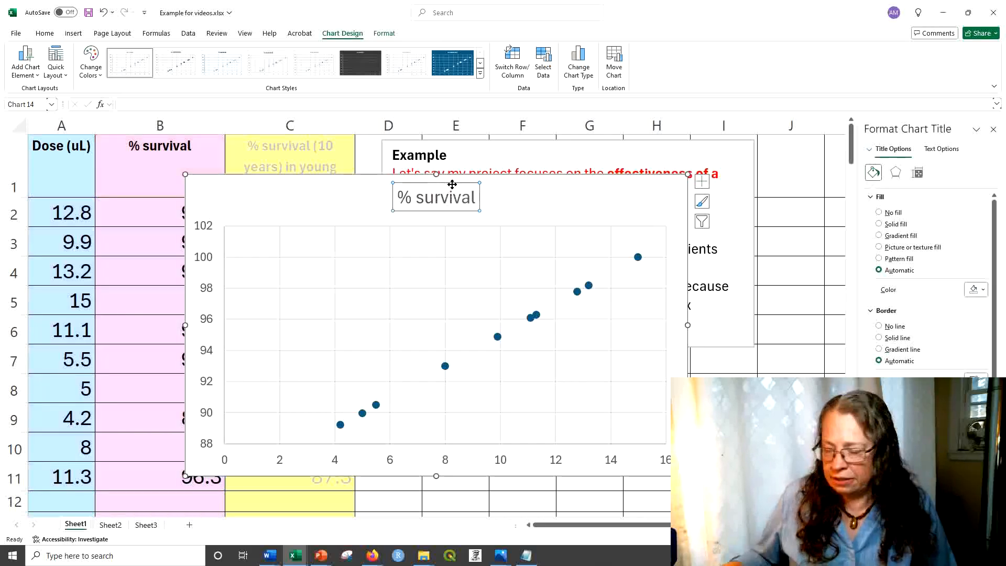
{"action": "key", "text": "Delete"}
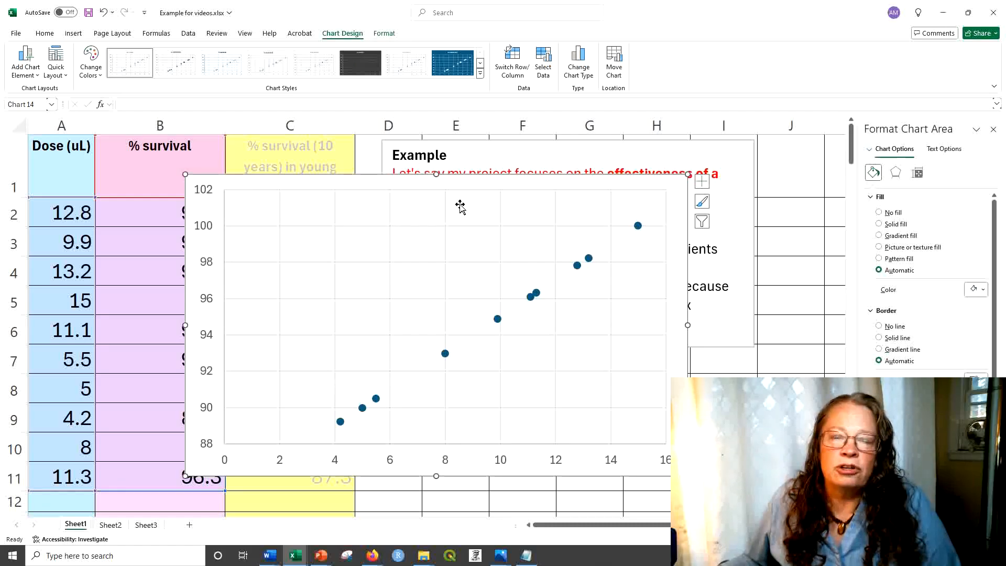
{"action": "left_click", "coordinate": [126, 178]}
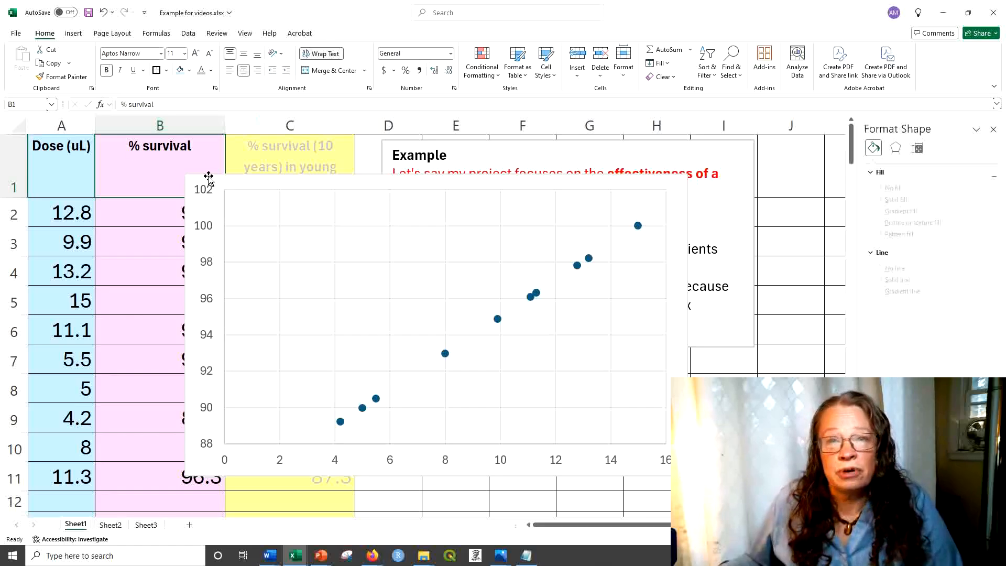
Step: Add a primary horizontal axis title to the chart reading "Dose of immortality medication (uL)"
{"action": "left_click", "coordinate": [249, 202]}
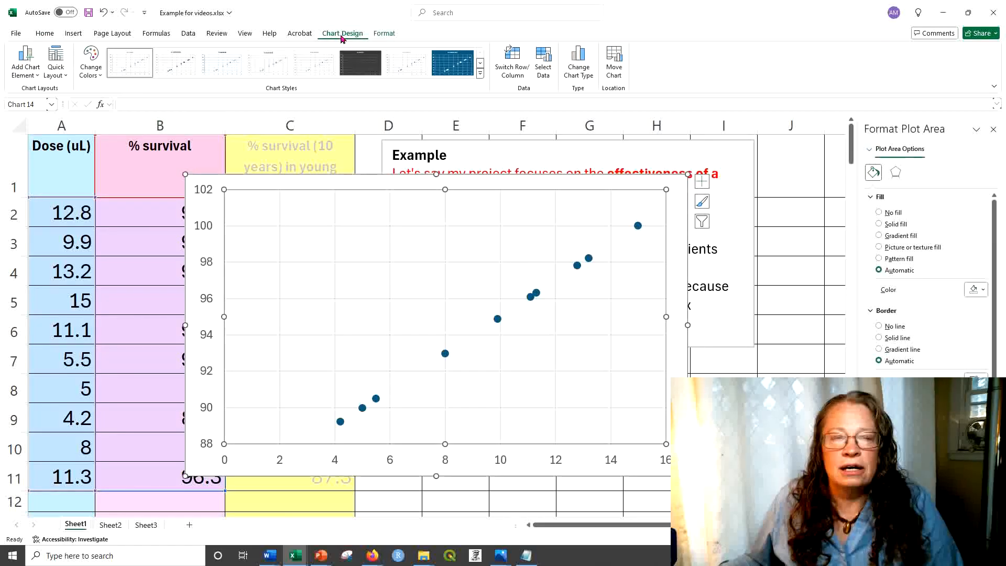
{"action": "left_click", "coordinate": [22, 65]}
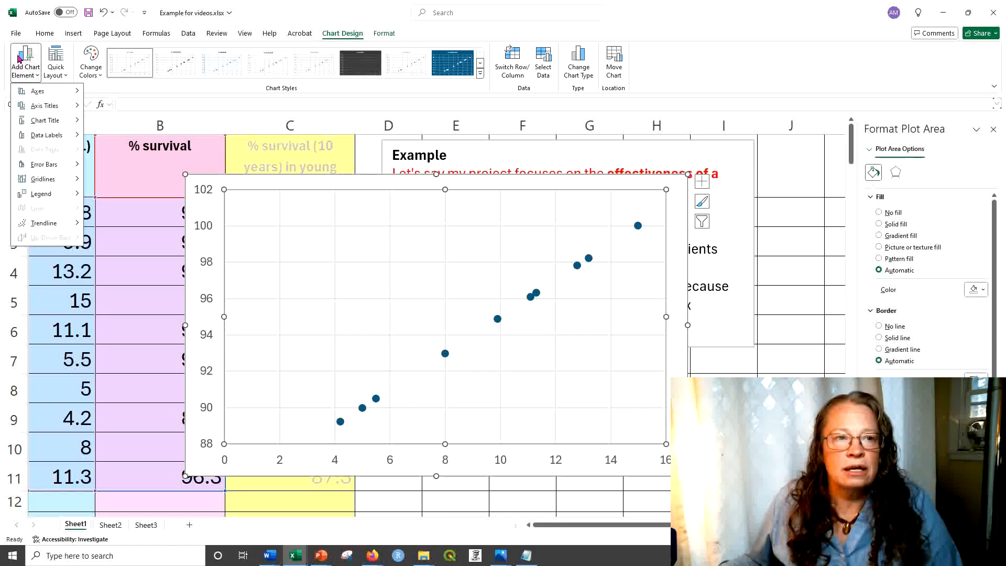
{"action": "mouse_move", "coordinate": [72, 109]}
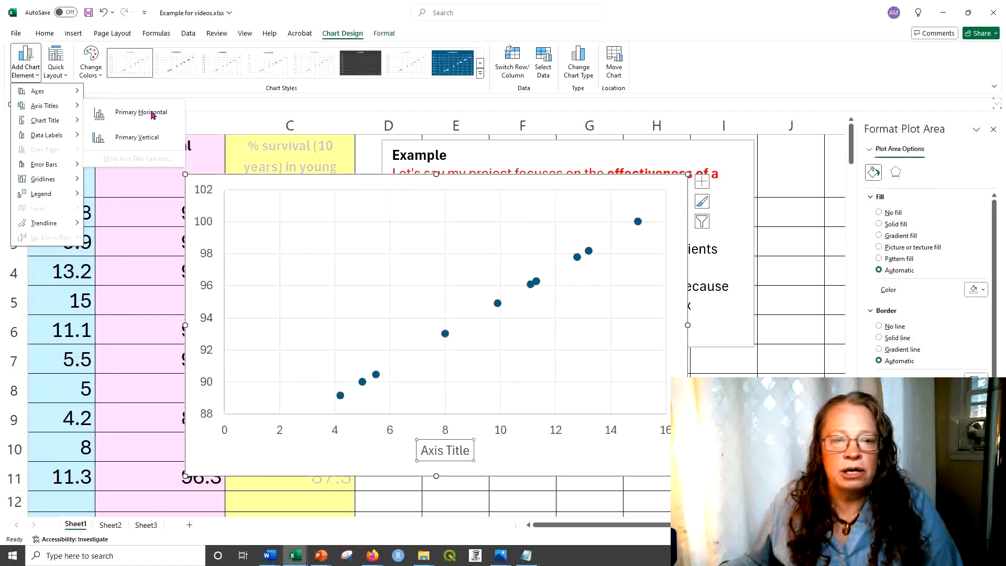
{"action": "left_click", "coordinate": [152, 112]}
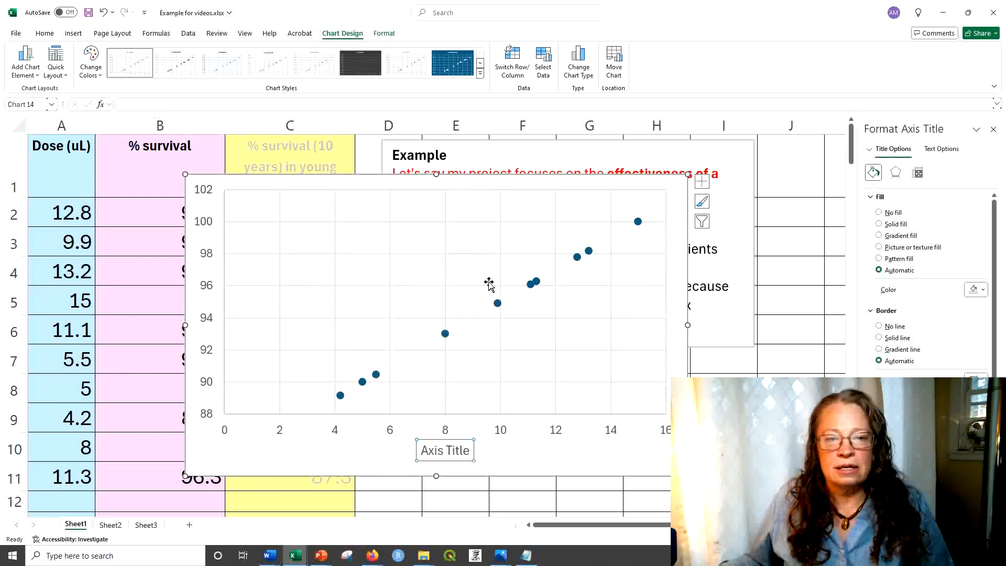
{"action": "double_click", "coordinate": [458, 449]}
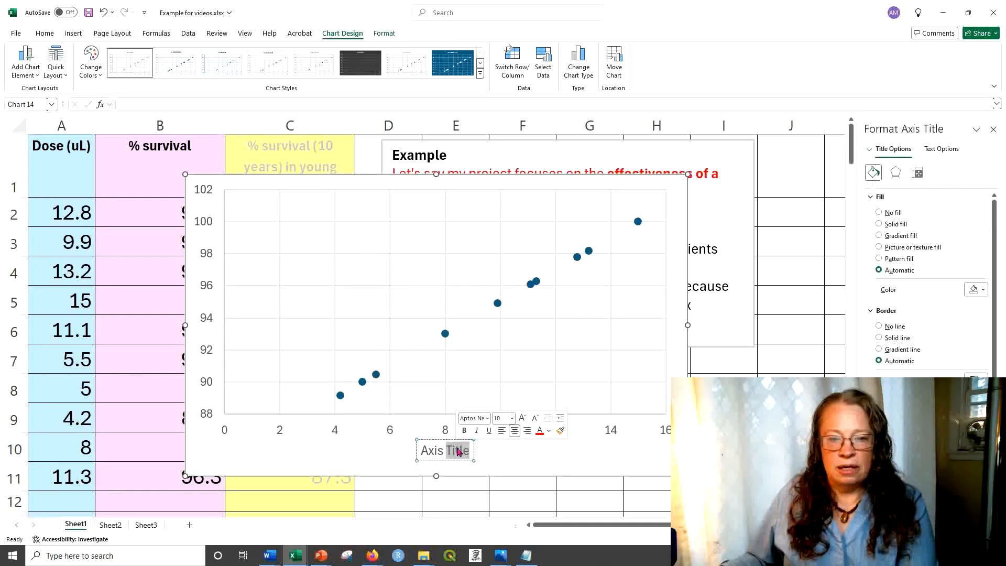
{"action": "triple_click", "coordinate": [458, 448]}
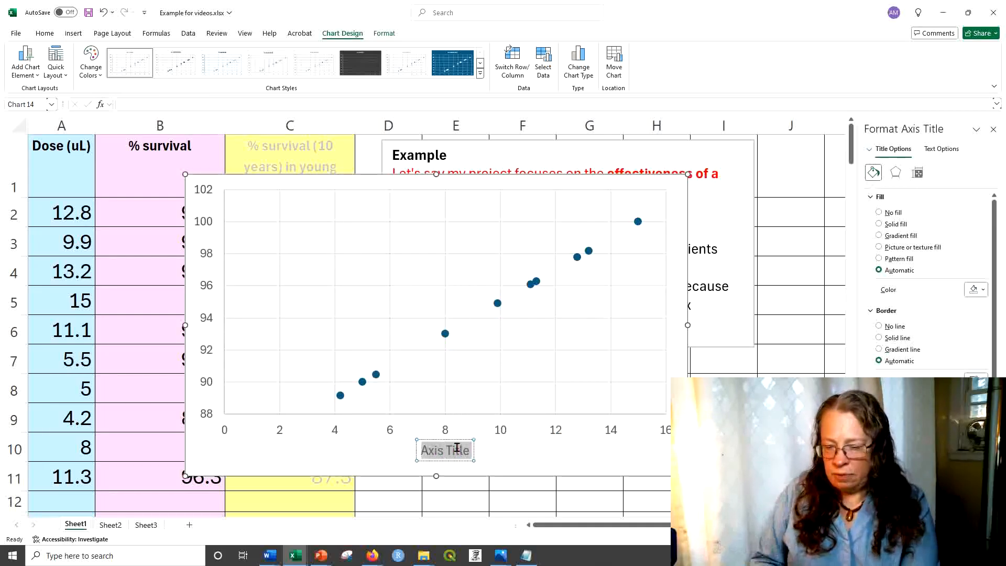
{"action": "type", "text": "Dose of"}
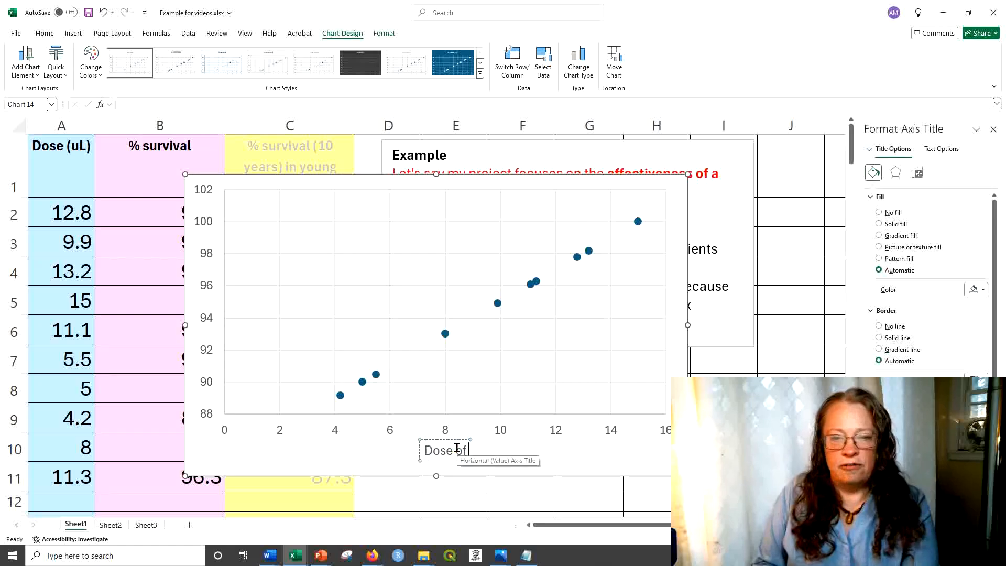
{"action": "type", "text": " immortality "}
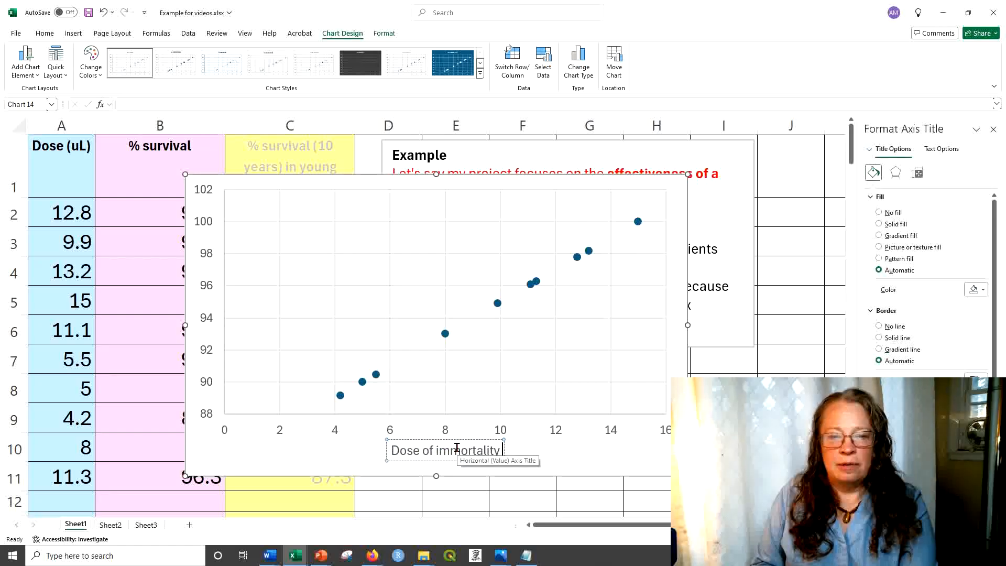
{"action": "type", "text": "medication ("}
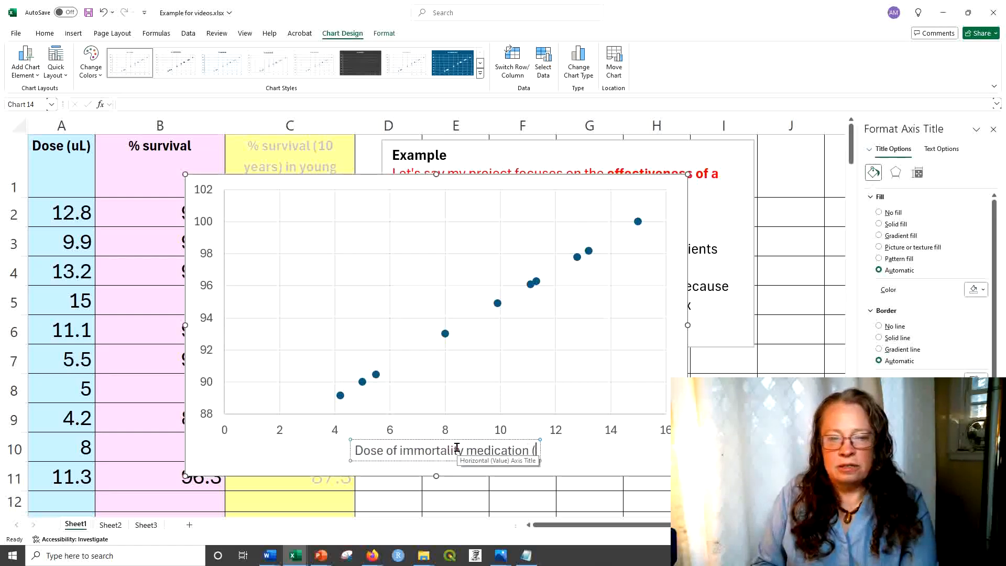
{"action": "type", "text": "uL)"}
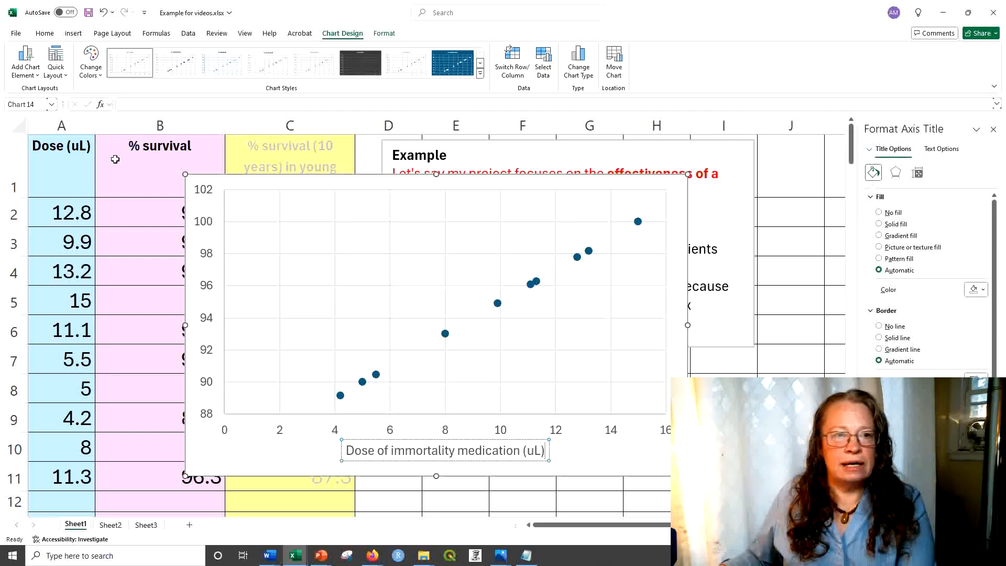
Step: Add a primary vertical axis title to the chart reading "Percent of group surviving at least 10 years"
{"action": "left_click", "coordinate": [17, 77]}
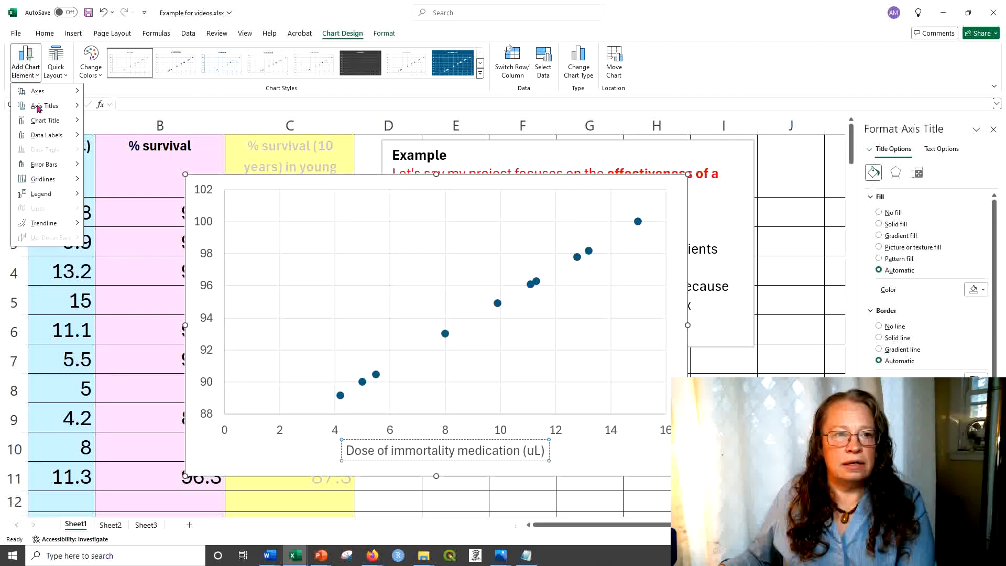
{"action": "mouse_move", "coordinate": [40, 109]}
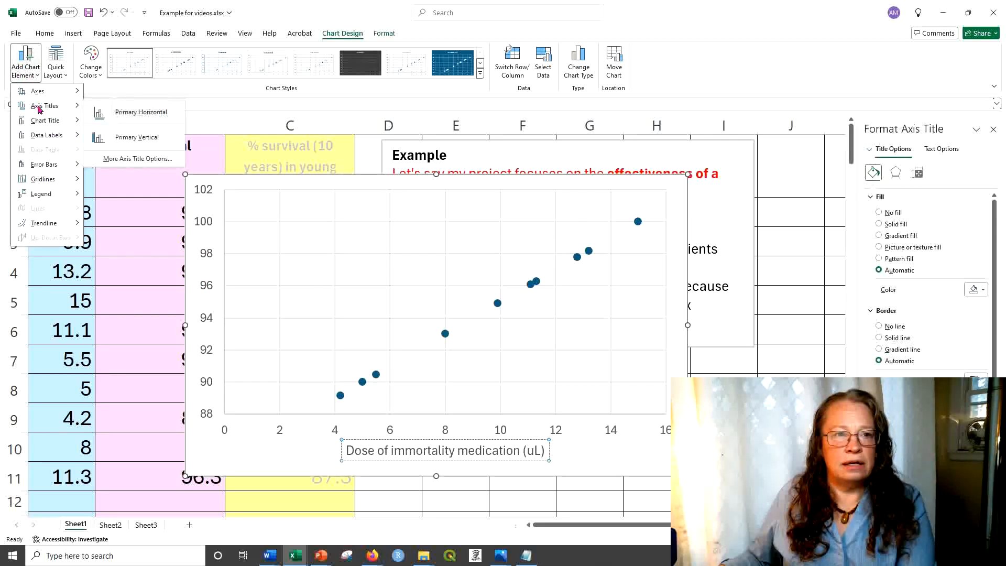
{"action": "left_click", "coordinate": [146, 142]}
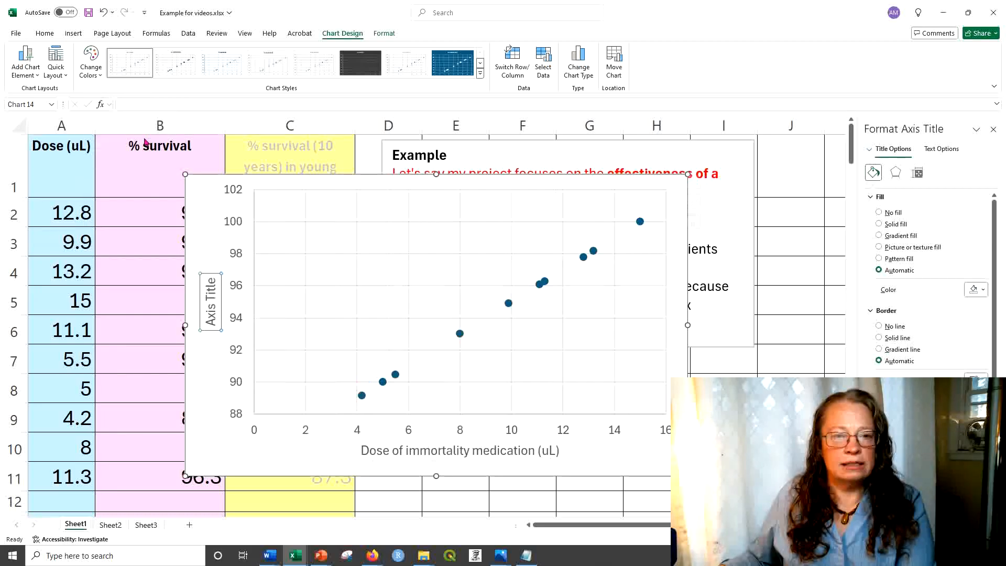
{"action": "triple_click", "coordinate": [208, 298]}
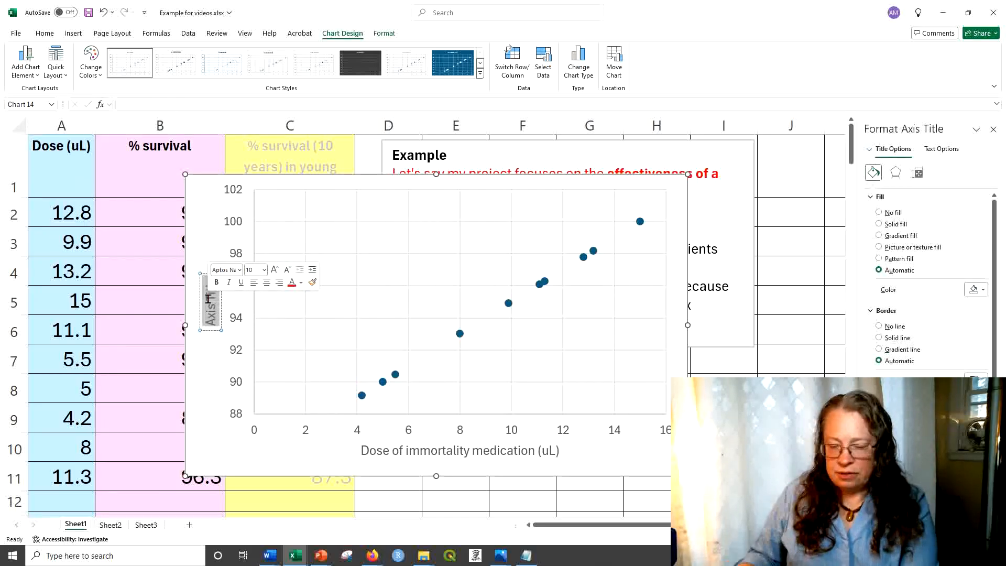
{"action": "type", "text": "Percent of group surviving at least 10 years"}
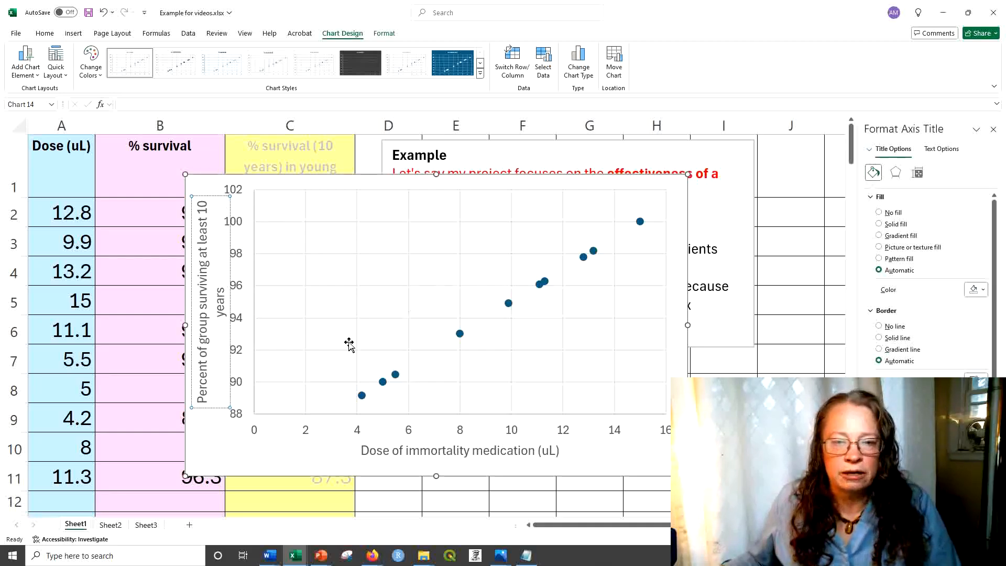
{"action": "left_click", "coordinate": [214, 448]}
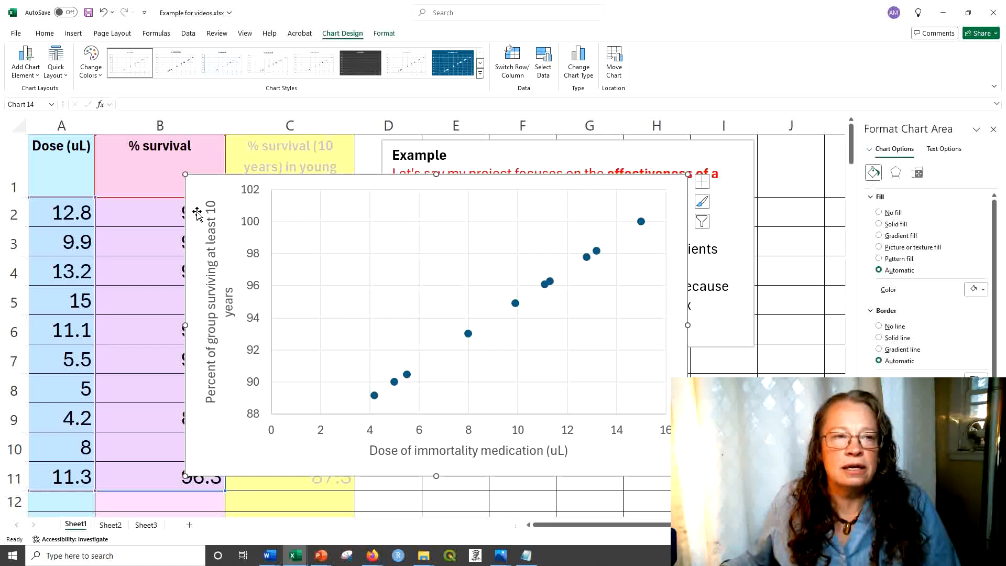
Step: Add a linear trendline to the % survival data points in the chart
{"action": "left_click", "coordinate": [36, 77]}
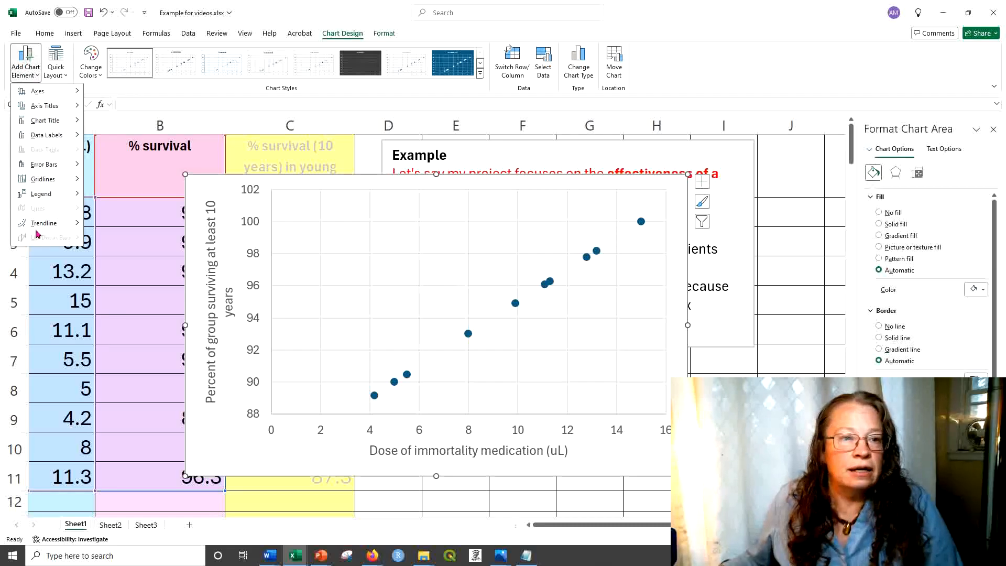
{"action": "mouse_move", "coordinate": [47, 231]}
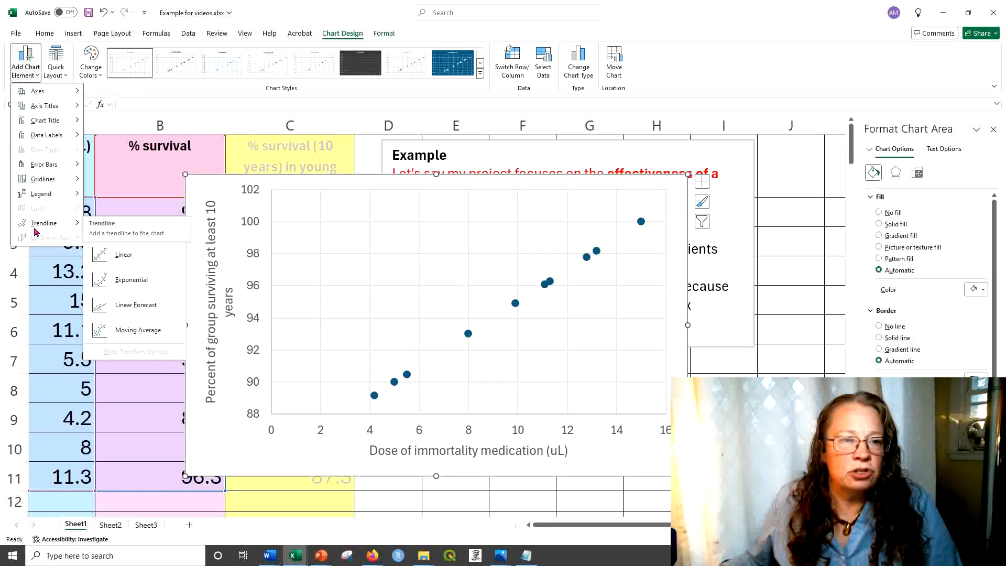
{"action": "left_click", "coordinate": [122, 256]}
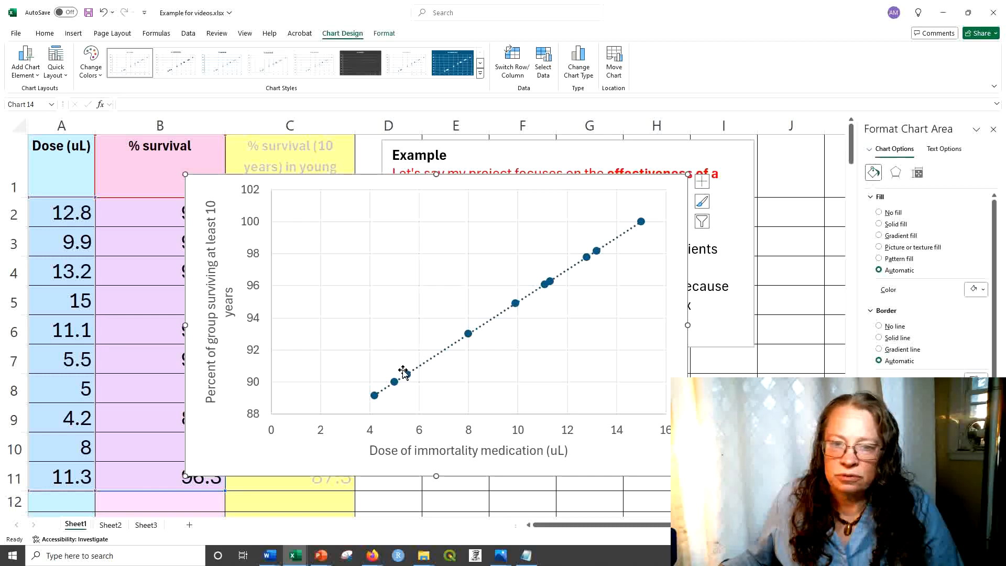
Step: Display the trendline's equation and R-squared value on the chart
{"action": "scroll", "coordinate": [930, 283], "scroll_direction": "down", "scroll_amount": 1}
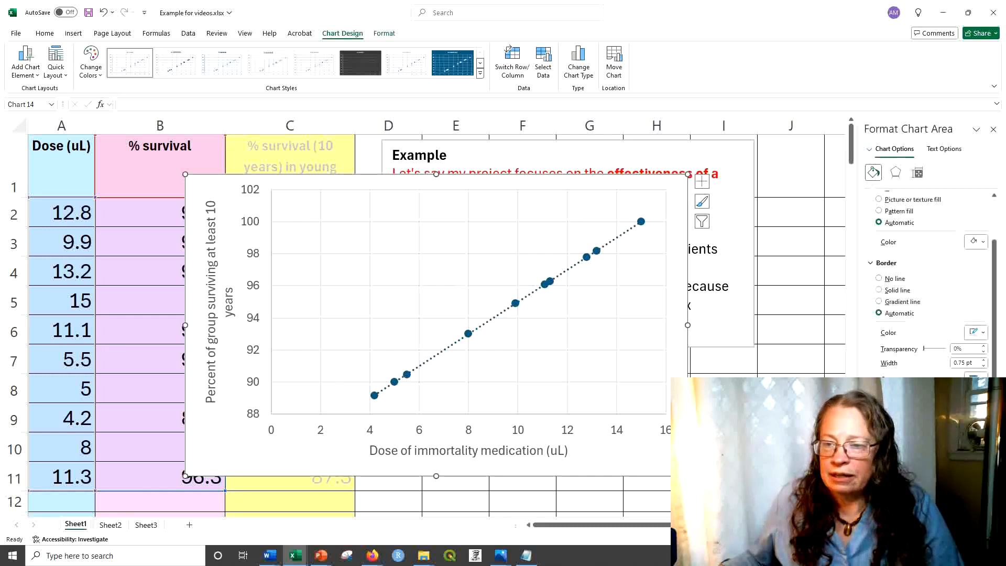
{"action": "scroll", "coordinate": [886, 337], "scroll_direction": "up", "scroll_amount": 1}
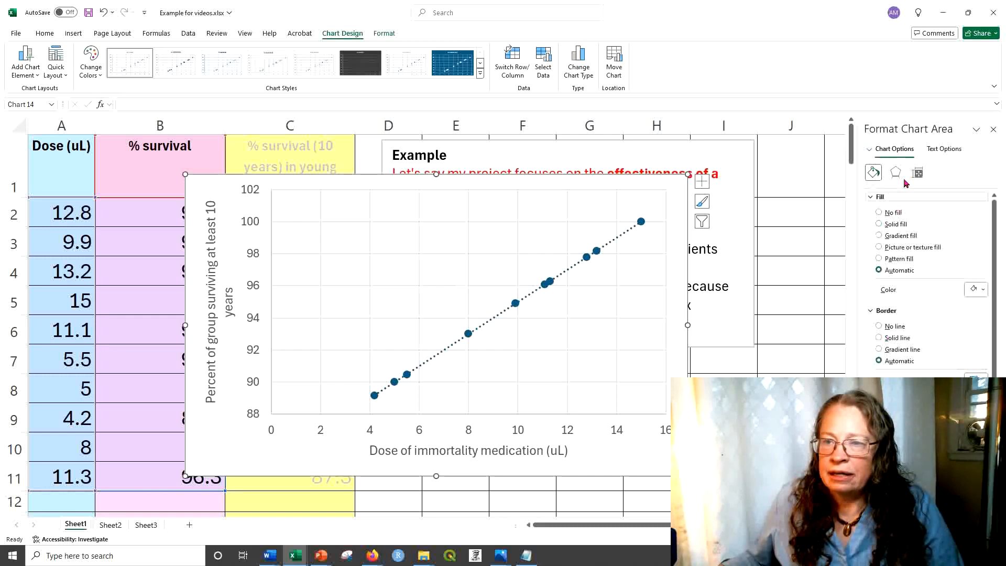
{"action": "left_click", "coordinate": [919, 174]}
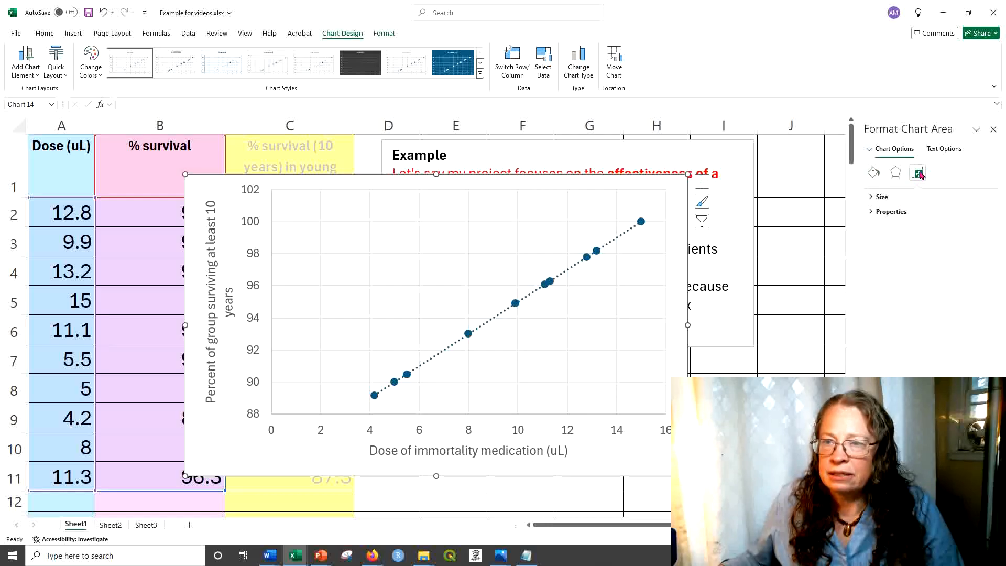
{"action": "left_click", "coordinate": [613, 244]}
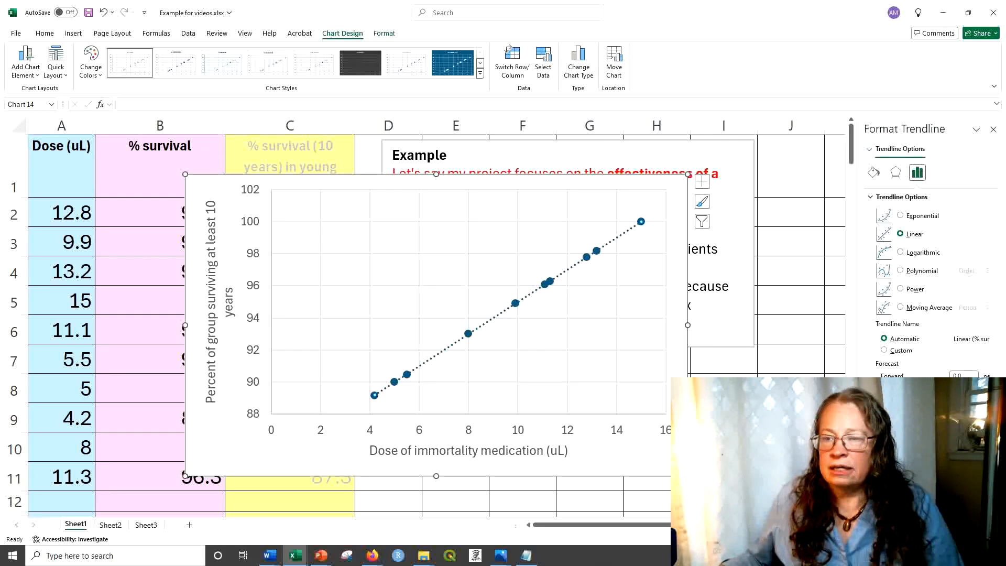
{"action": "left_click", "coordinate": [880, 414]}
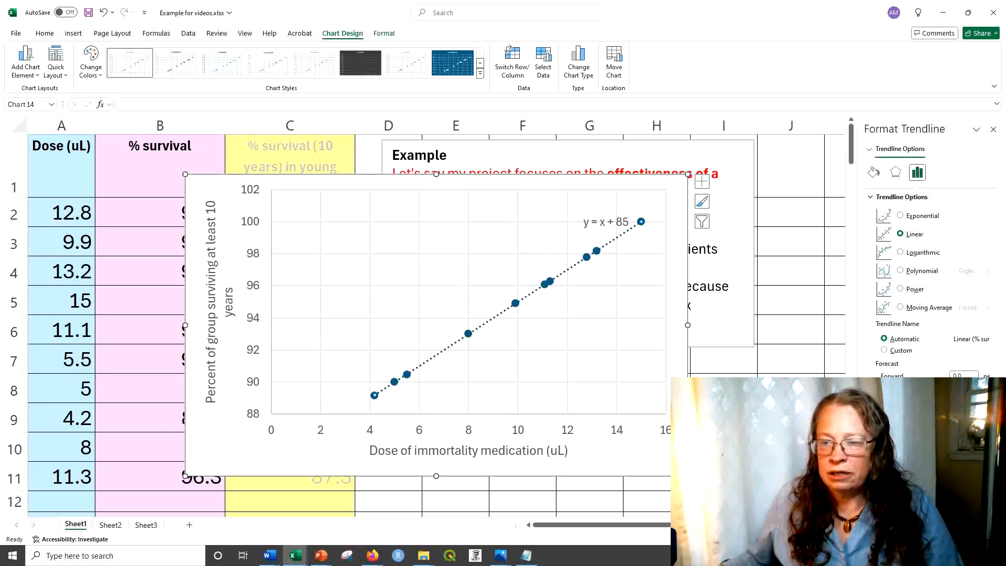
Step: Move the equation and R-squared label below the trendline so it is clear of the line, and deselect it
{"action": "left_click", "coordinate": [612, 207]}
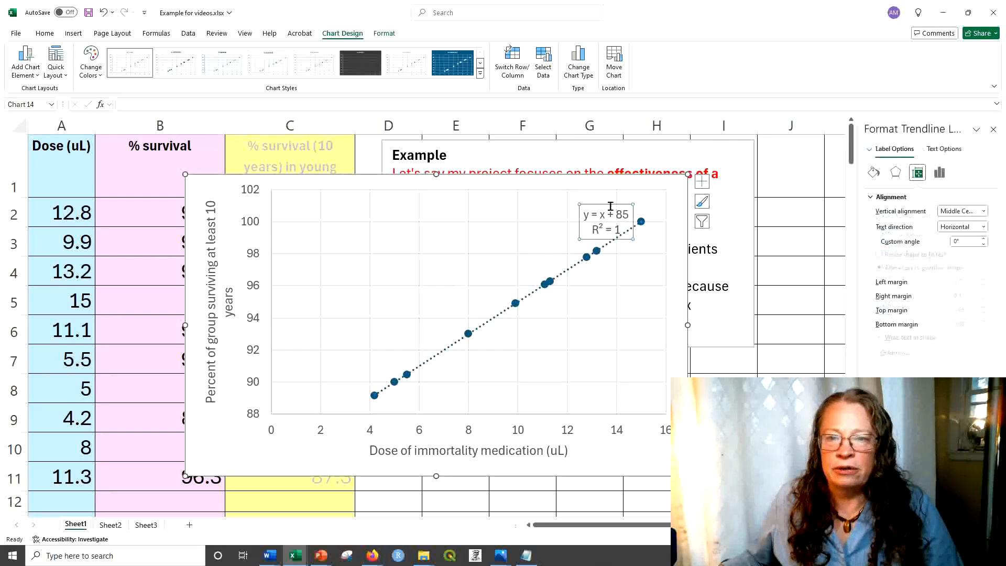
{"action": "left_click_drag", "start_coordinate": [611, 206], "coordinate": [609, 272]}
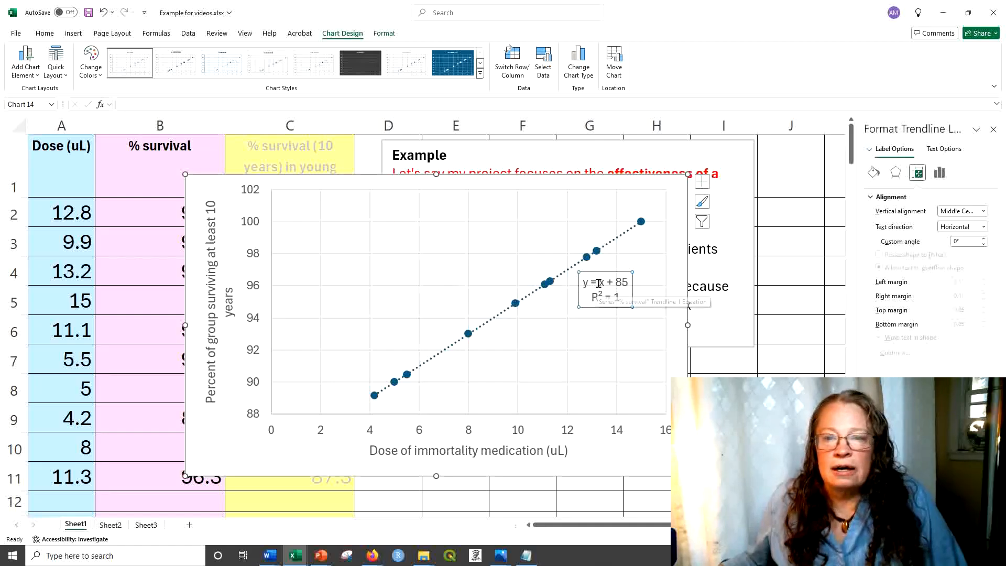
{"action": "left_click", "coordinate": [598, 278]}
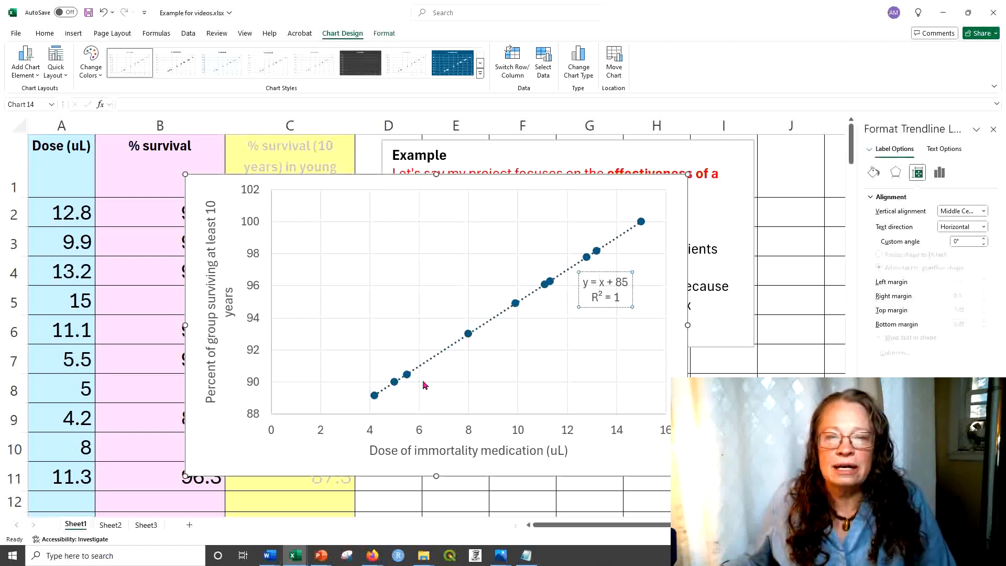
{"action": "left_click", "coordinate": [675, 356]}
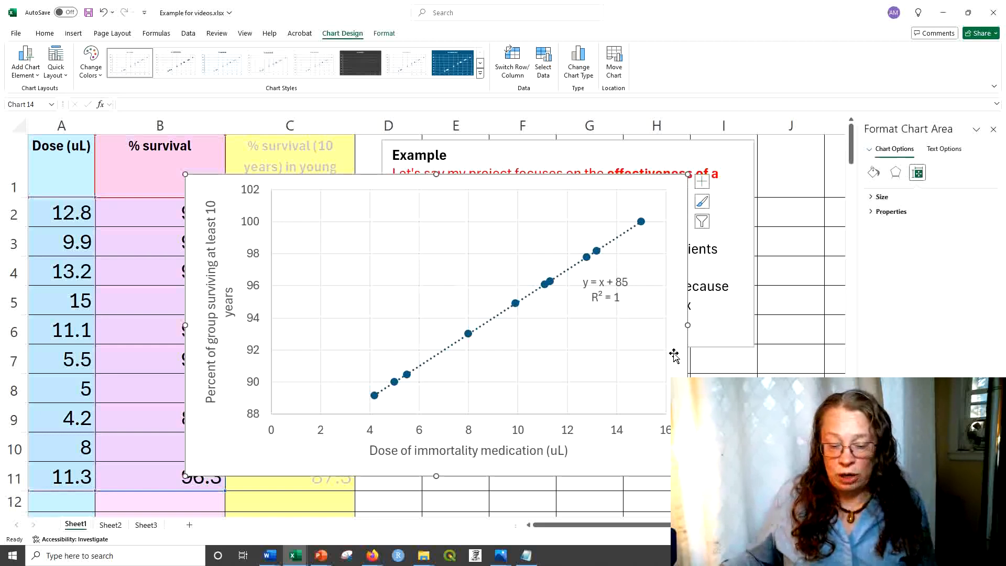